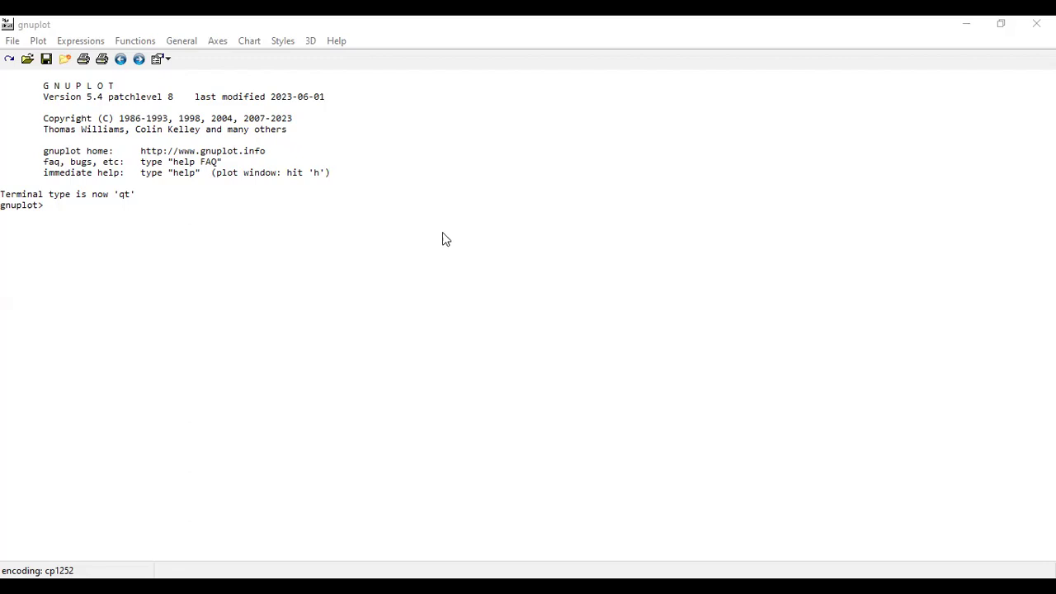
# Step: Change the console font to bold Consolas at size 14
pyautogui.rightClick(442, 232)
pyautogui.click(464, 276)
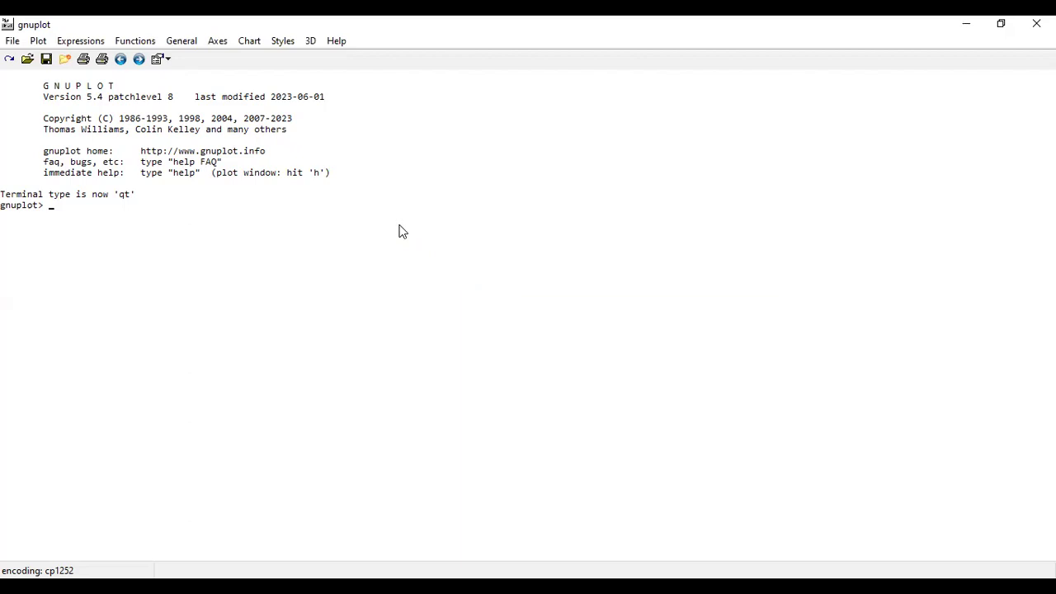
pyautogui.click(212, 226)
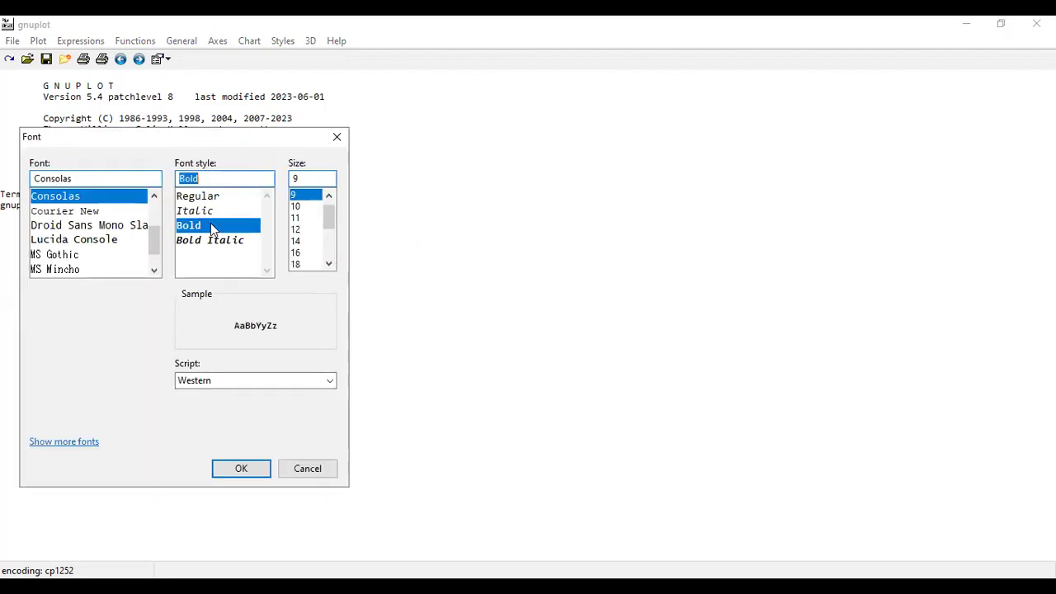
pyautogui.click(297, 240)
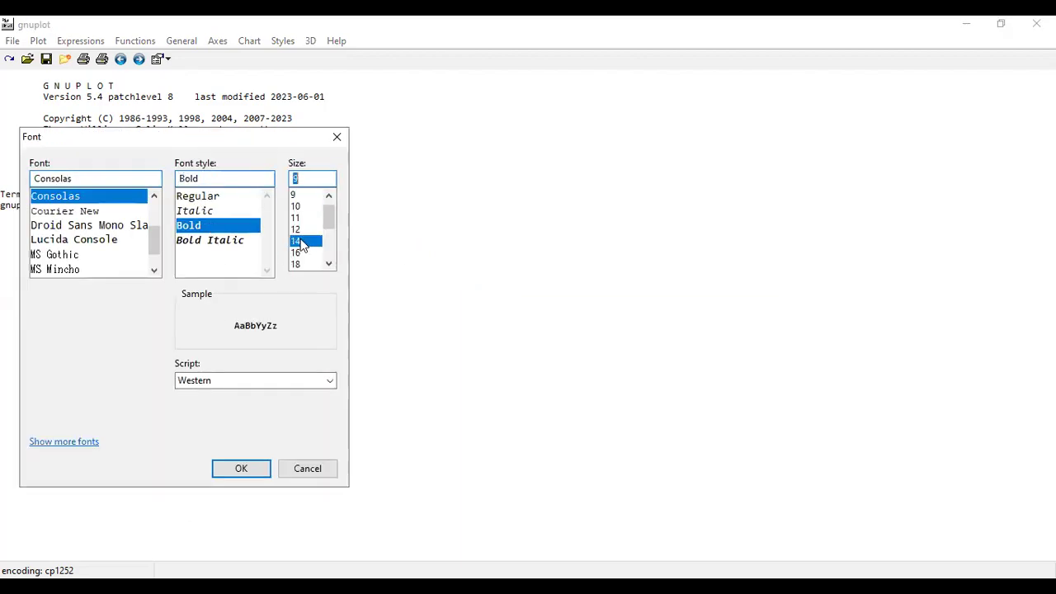
pyautogui.click(236, 473)
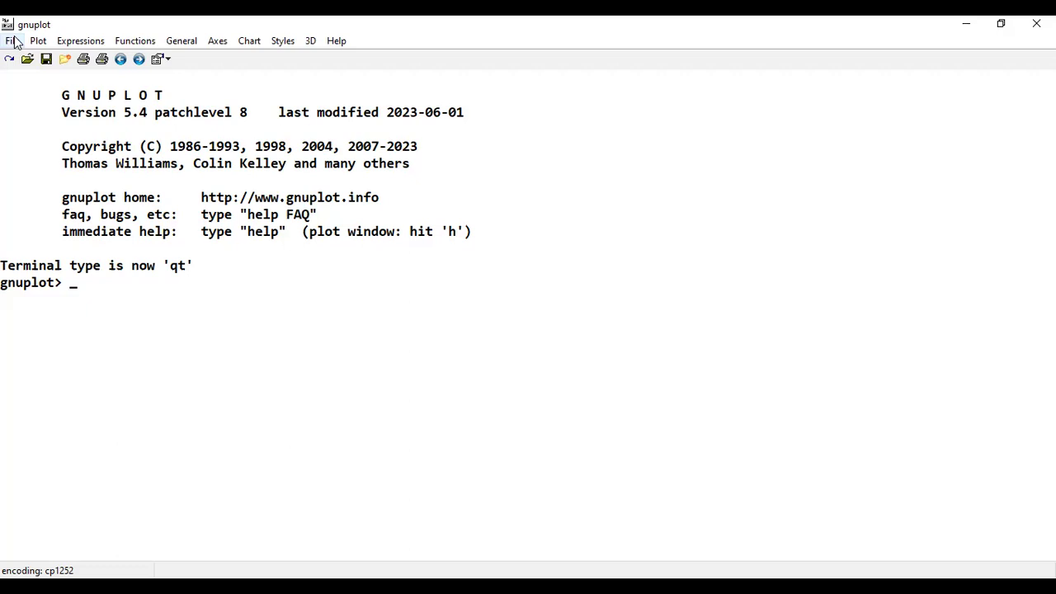
# Step: Run 'set multiplot' so the console switches to the multiplot> prompt
pyautogui.write('set mul')
pyautogui.write('tiplot')
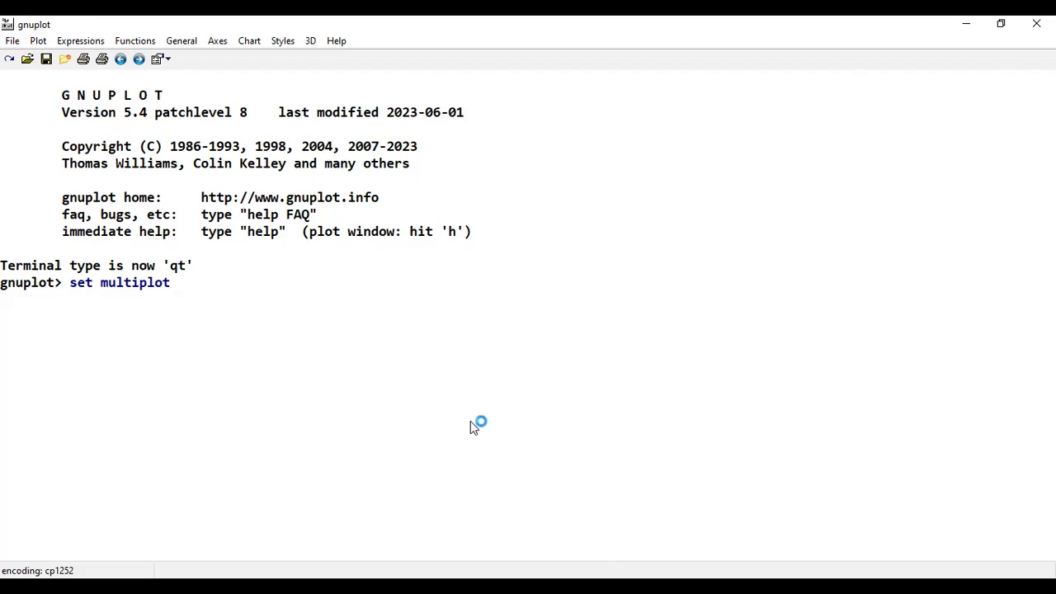
pyautogui.press('Return')
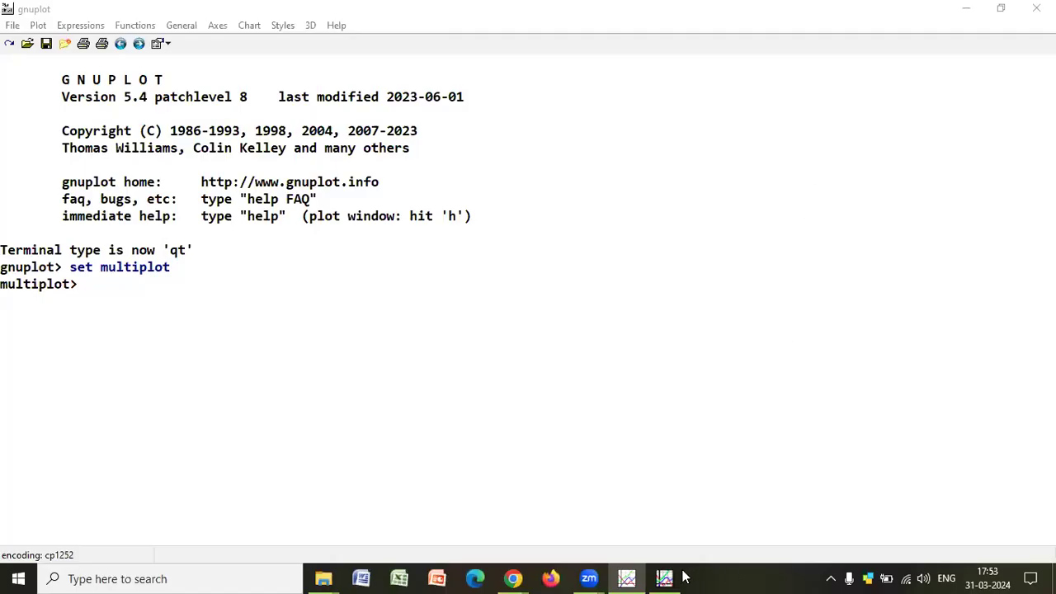
pyautogui.moveTo(670, 578)
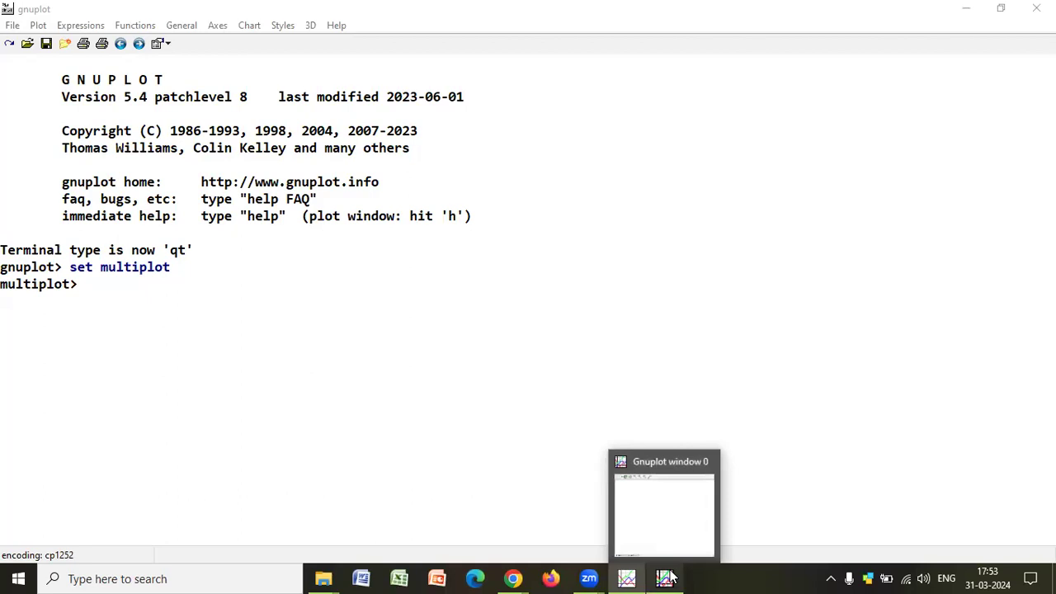
pyautogui.click(666, 577)
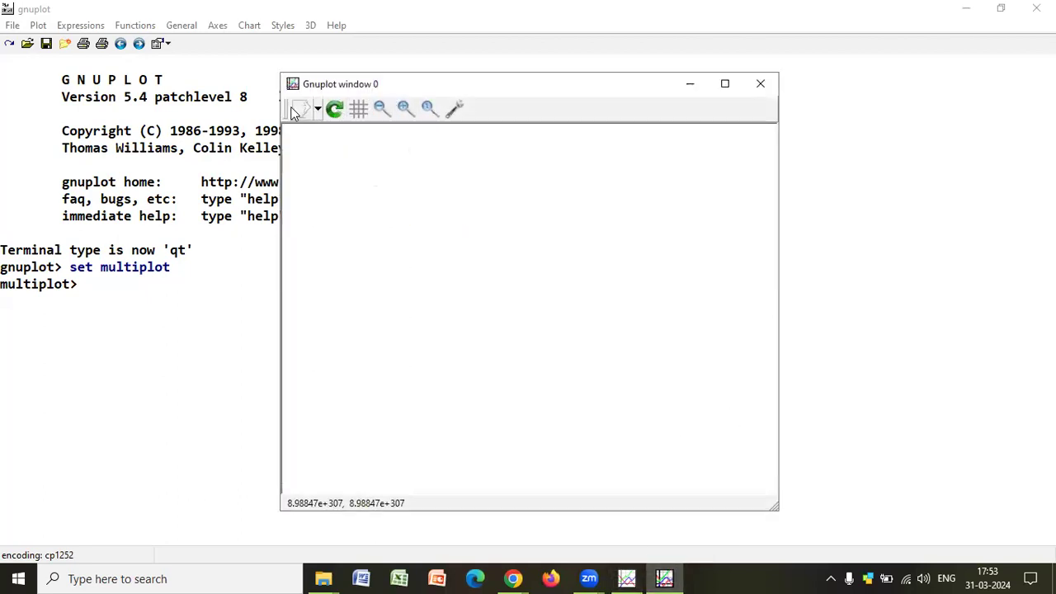
pyautogui.moveTo(559, 89); pyautogui.dragTo(722, 109)
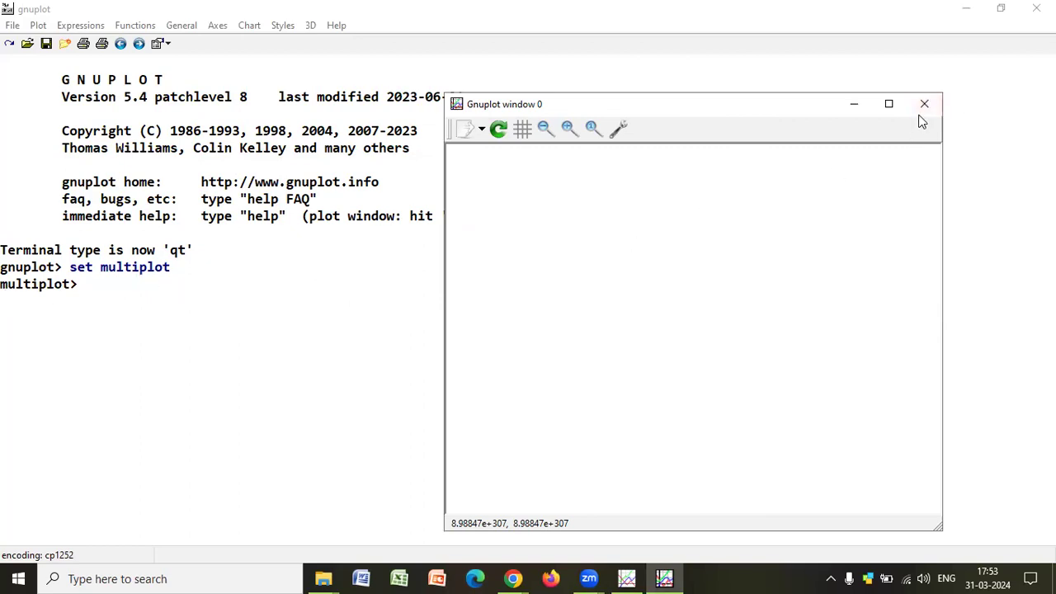
pyautogui.click(854, 109)
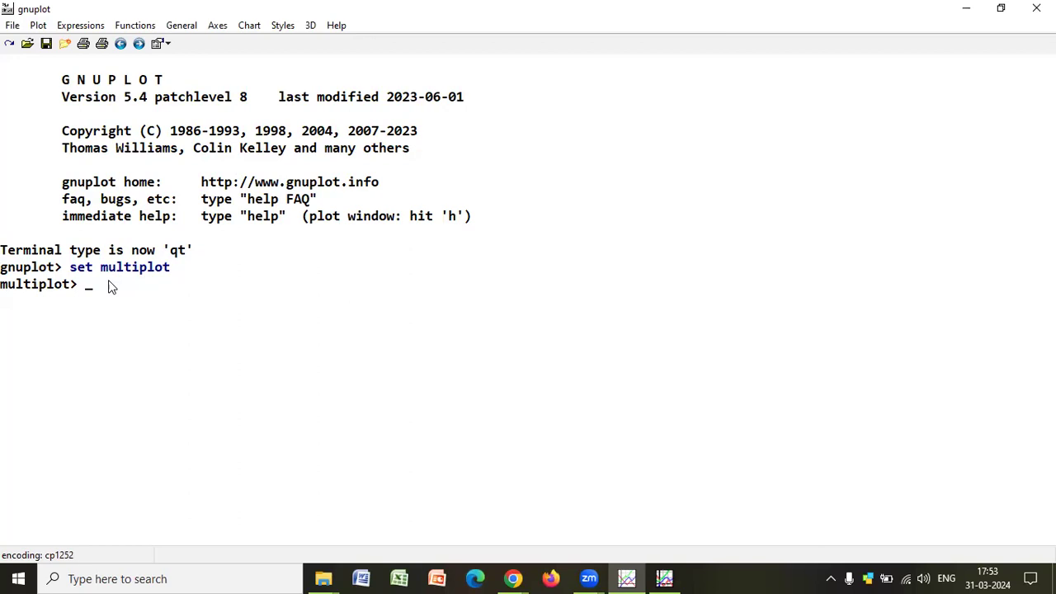
# Step: Set panel size 0.5,0.5 and origin 0, 0, then plot sin(x) there
pyautogui.write('set')
pyautogui.write(' sixe')
pyautogui.press('BackSpace')
pyautogui.press('BackSpace')
pyautogui.write('ze 0.5,0.5')
pyautogui.press('Return')
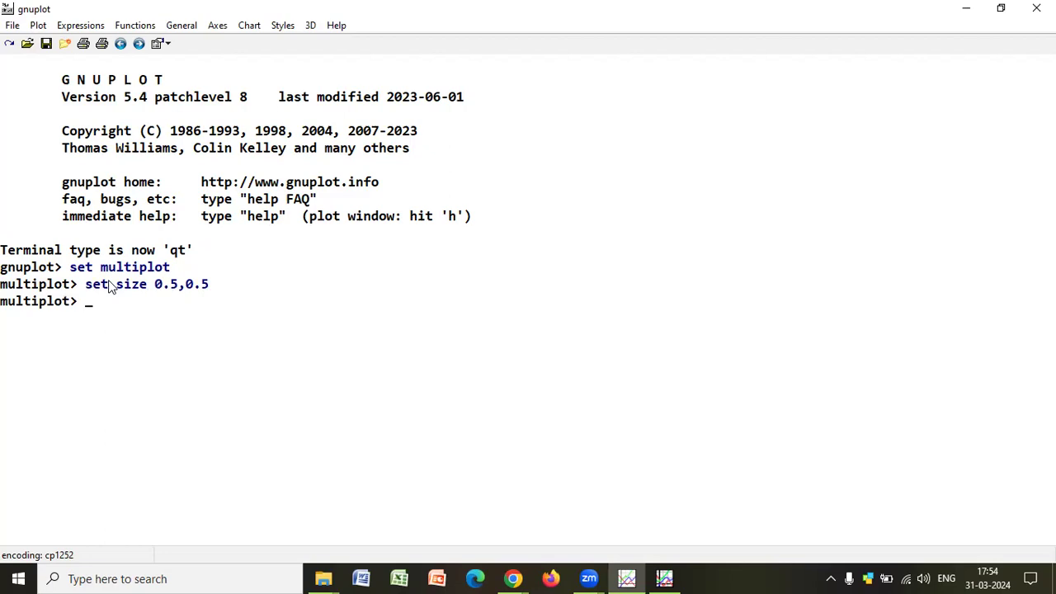
pyautogui.write('set origin 0')
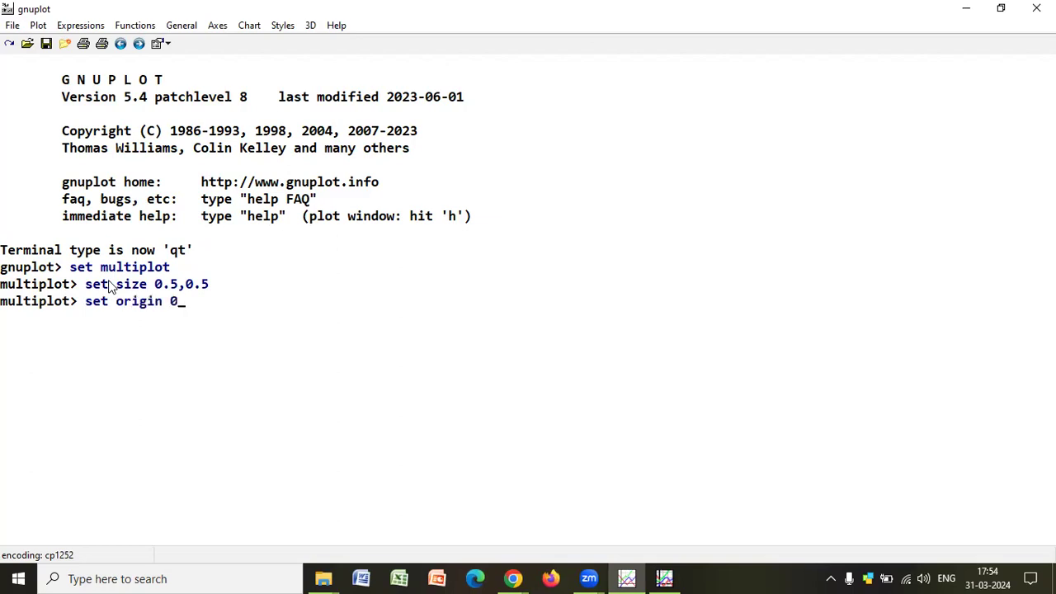
pyautogui.write(', 0')
pyautogui.press('Return')
pyautogui.write('pl sin')
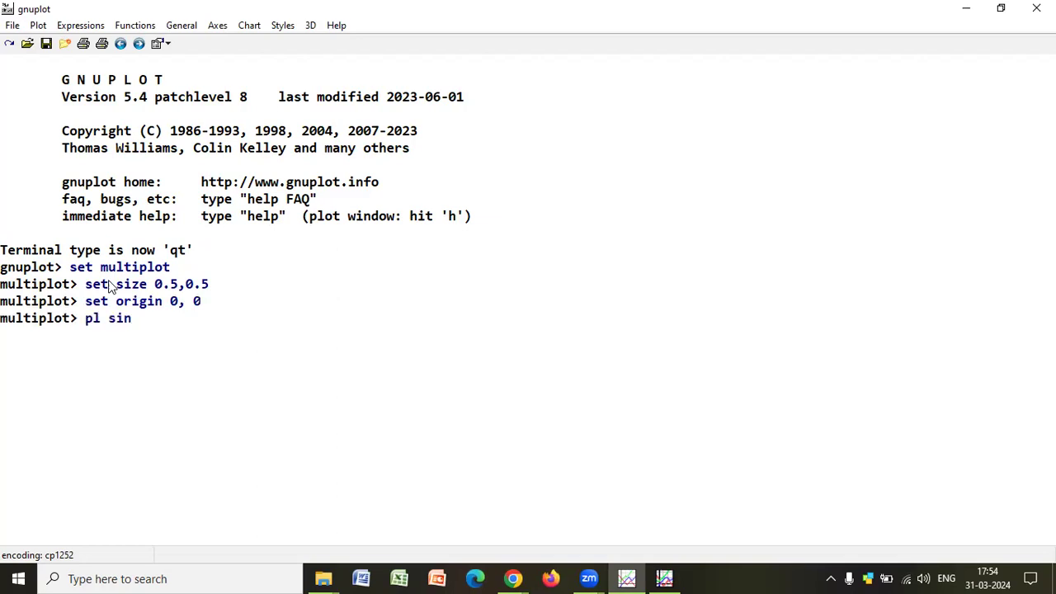
pyautogui.write('(x)')
pyautogui.press('Return')
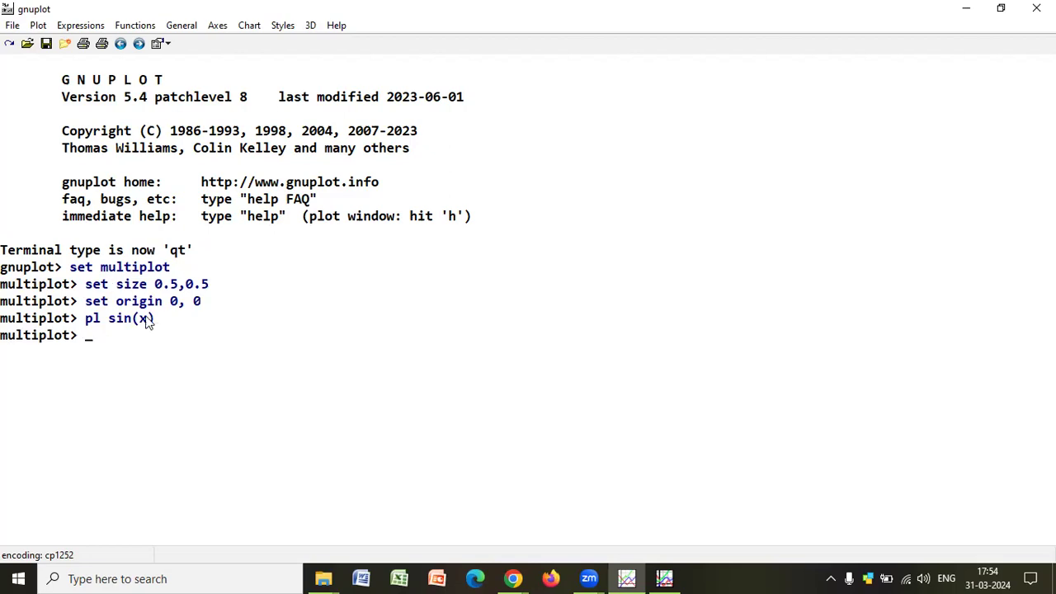
pyautogui.click(664, 579)
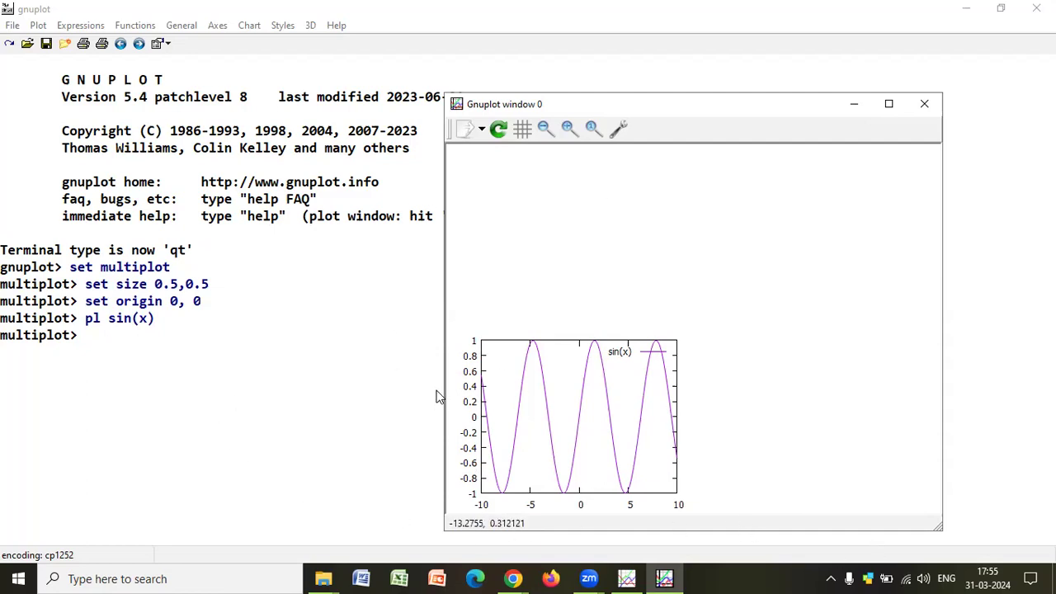
# Step: Set the next panel's origin to 0.5,0 in the console
pyautogui.click(96, 341)
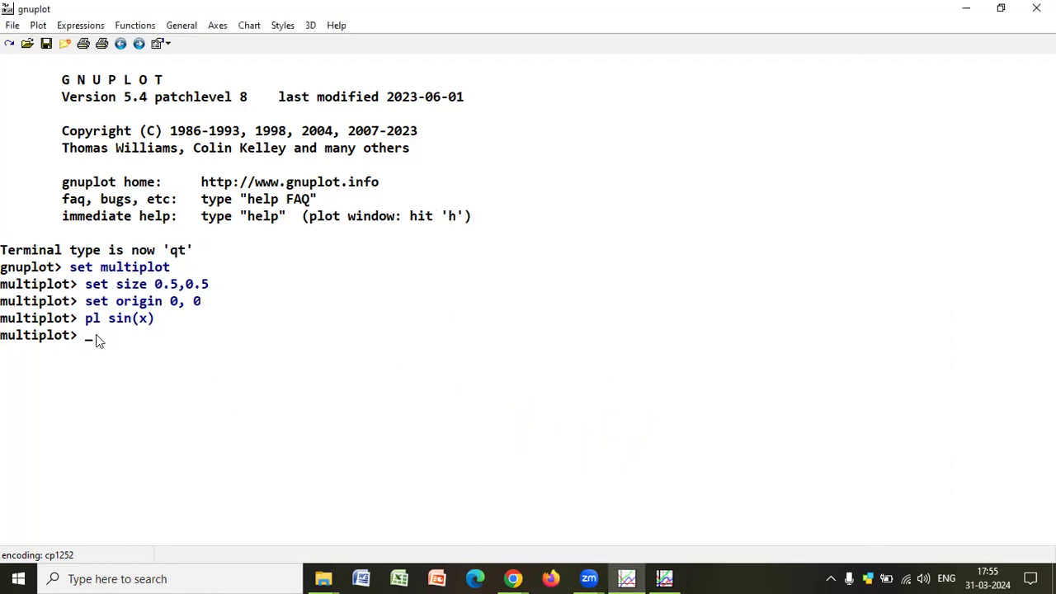
pyautogui.write('p')
pyautogui.press('BackSpace')
pyautogui.write('set')
pyautogui.write('origin 0.5,0')
pyautogui.press('Return')
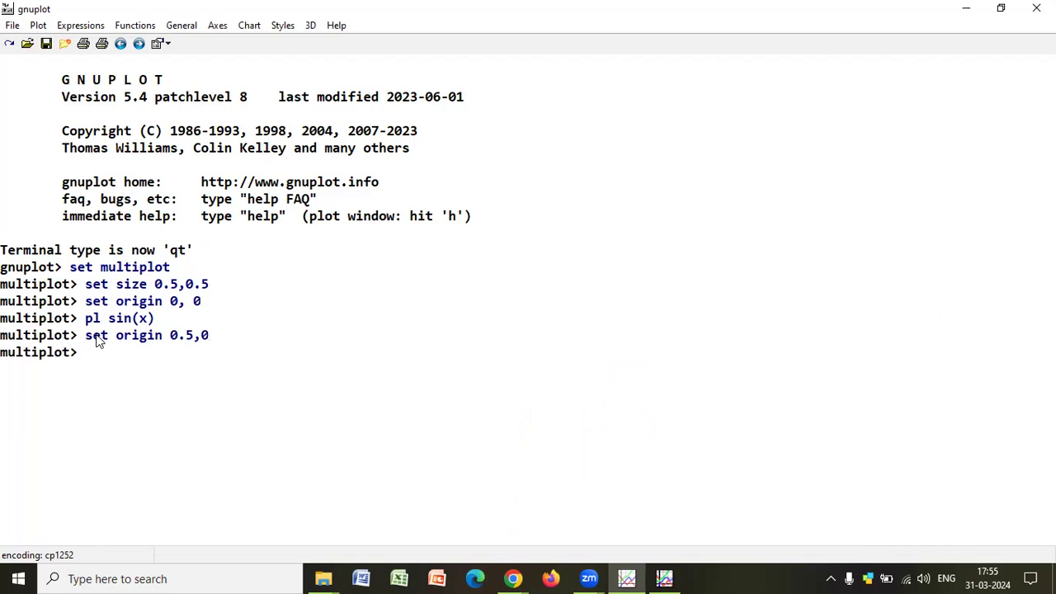
# Step: Plot x/(1+x) in the bottom-right panel
pyautogui.write('plot')
pyautogui.write('x(')
pyautogui.press('BackSpace')
pyautogui.write('/(1+x)')
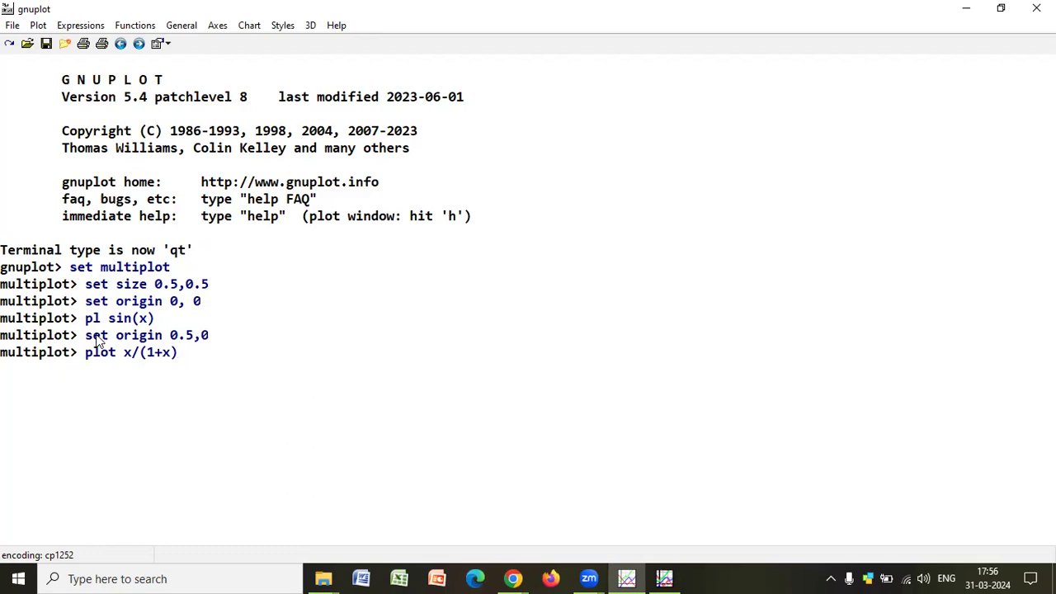
pyautogui.press('Return')
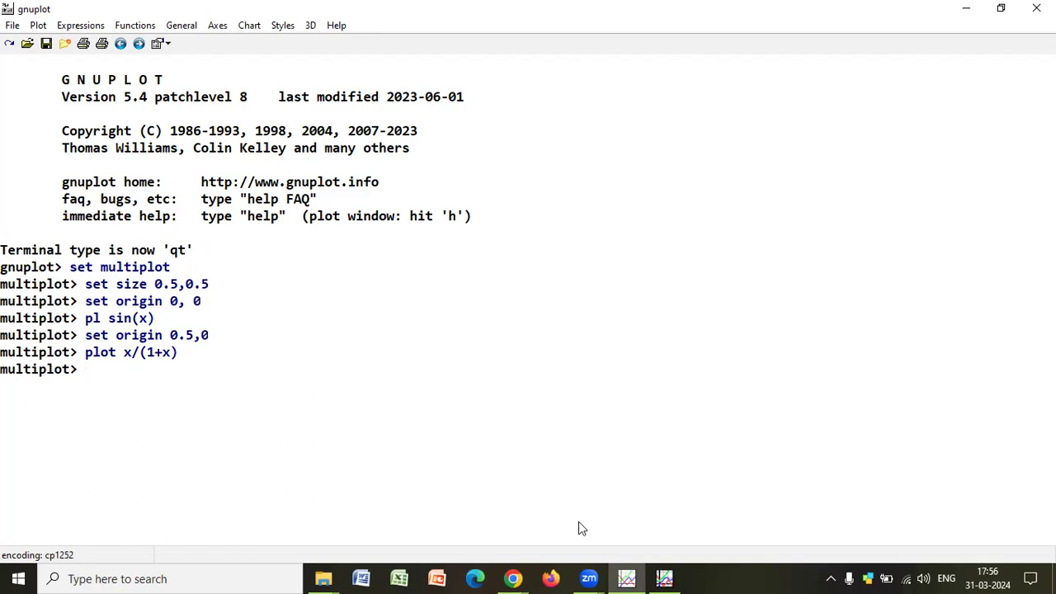
pyautogui.click(657, 578)
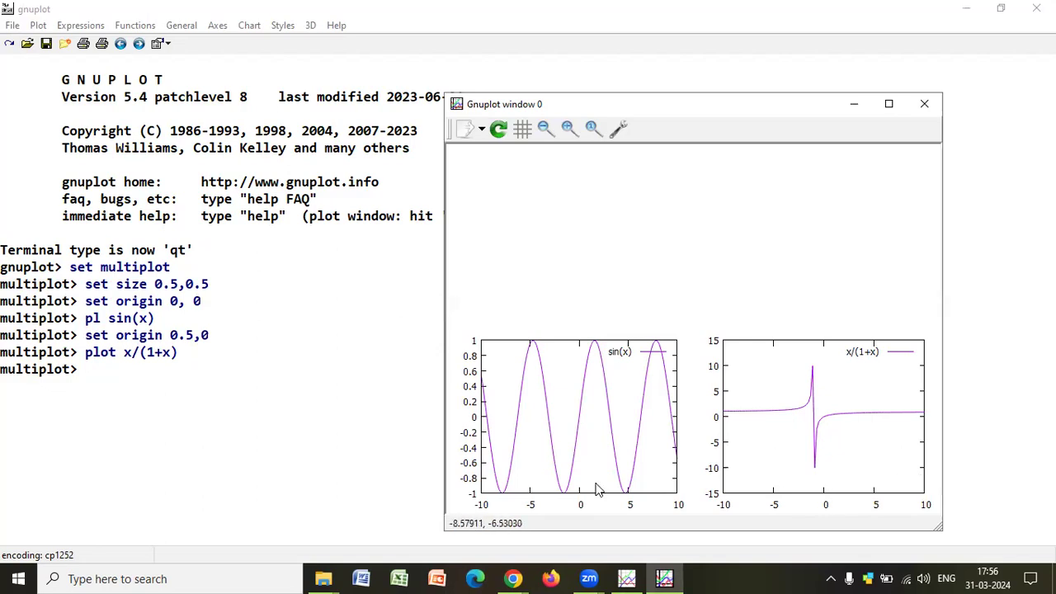
# Step: Set the next panel's origin to 0.5,0.5
pyautogui.click(92, 373)
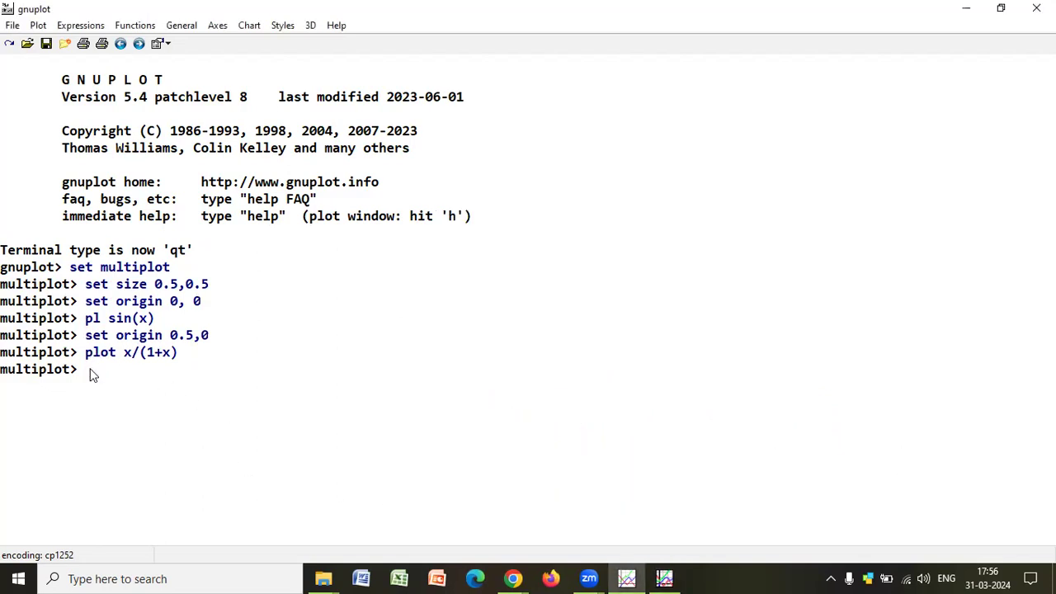
pyautogui.write('set origin 0.5,0.5')
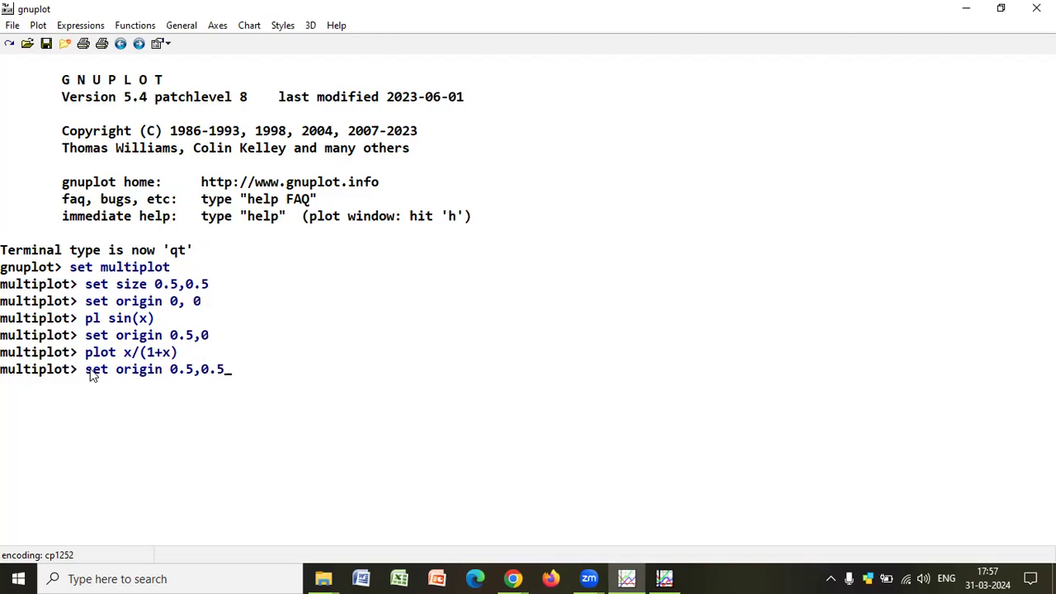
pyautogui.press('Return')
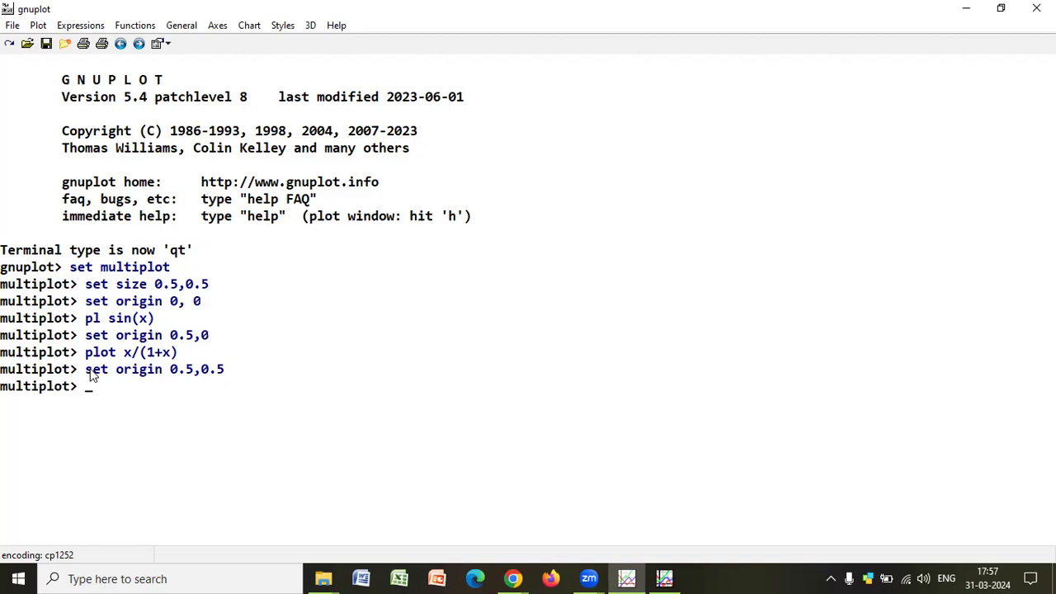
# Step: Plot x**2*exp(-x) in the top-right panel
pyautogui.write('x')
pyautogui.press('BackSpace')
pyautogui.write('plot x88')
pyautogui.press('BackSpace')
pyautogui.press('BackSpace')
pyautogui.write('**2*exp')
pyautogui.write('(-x')
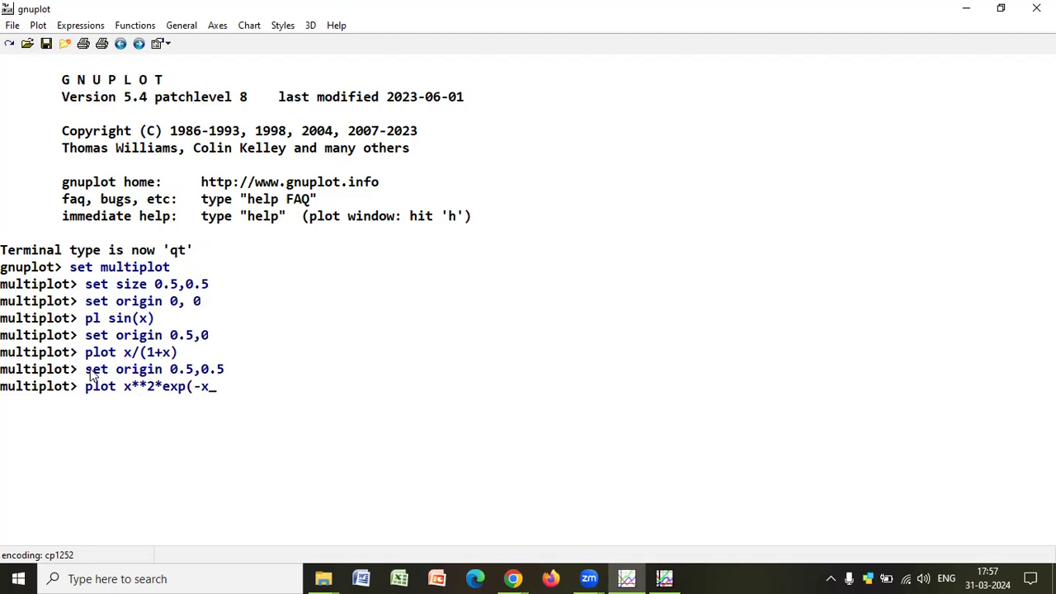
pyautogui.write(')')
pyautogui.press('Return')
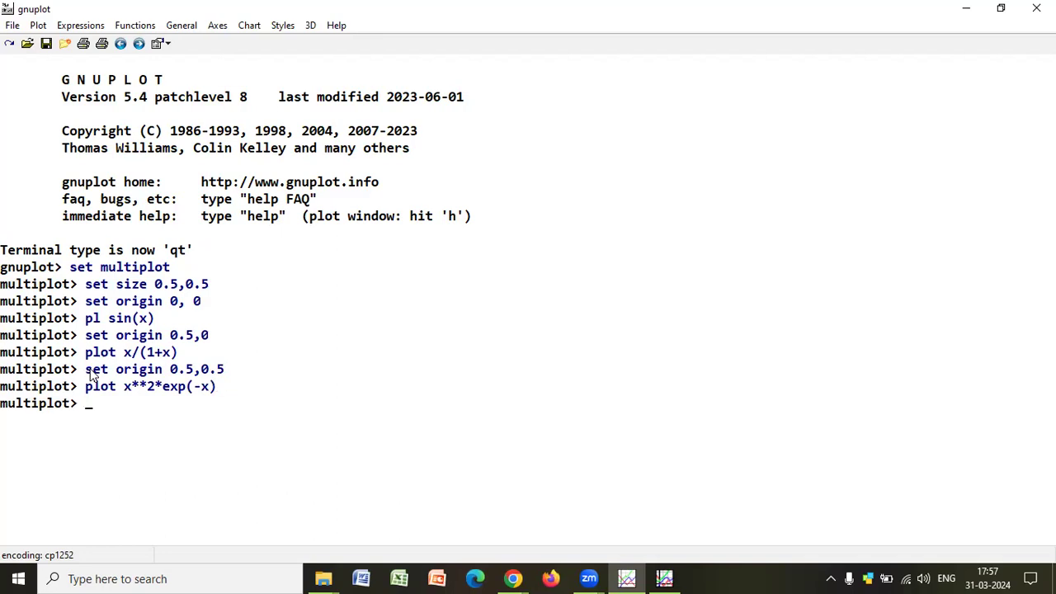
pyautogui.click(664, 578)
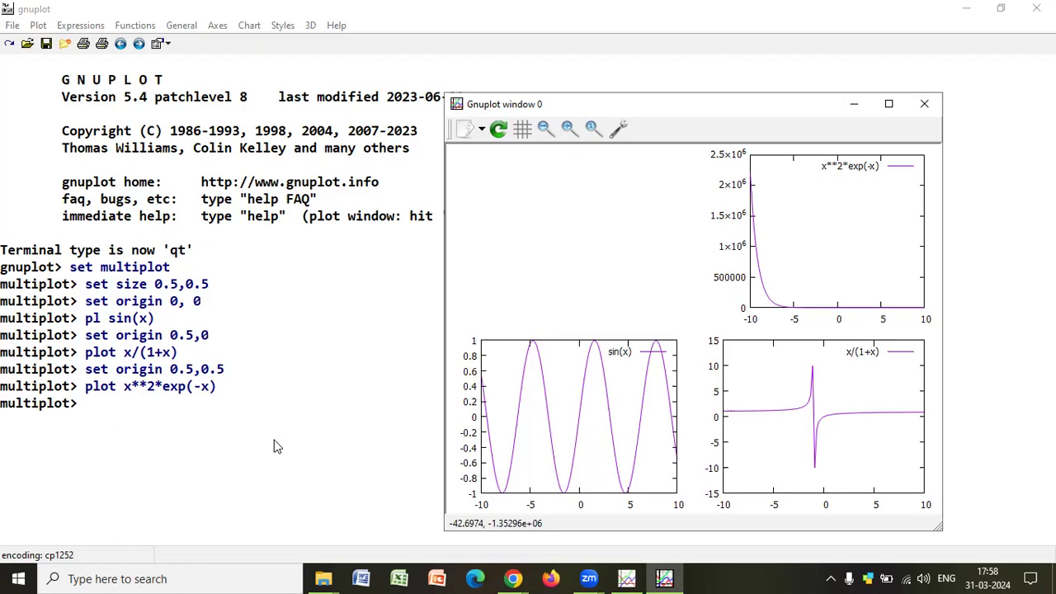
pyautogui.click(92, 409)
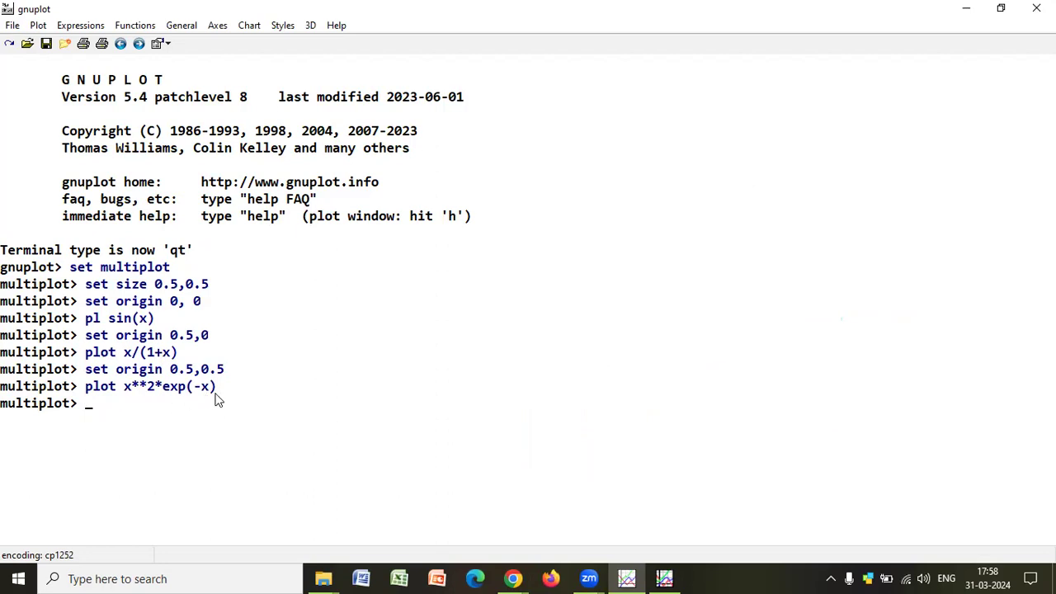
# Step: Set the last panel's origin to 0, 0.5
pyautogui.write('set origin 0')
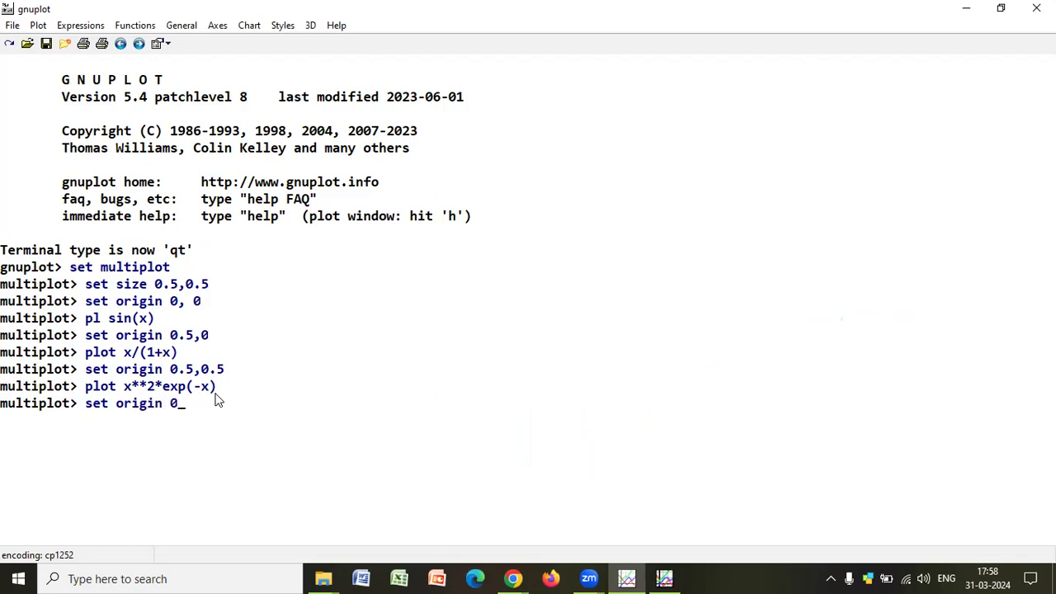
pyautogui.write(', 0.5')
pyautogui.press('Return')
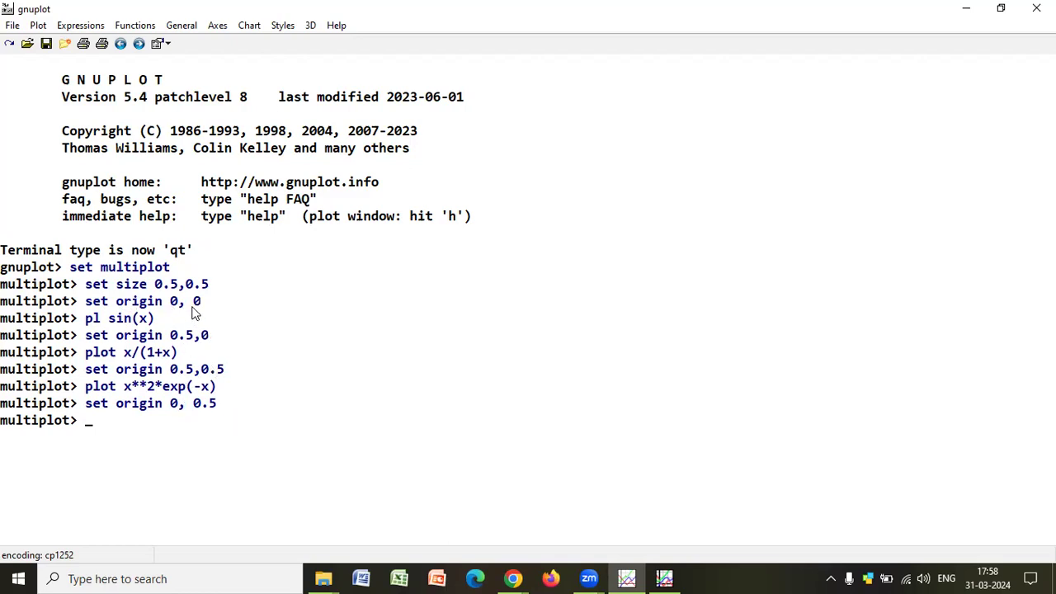
# Step: Check the plot window, then plot x**2 with 'pl x**2' in the top-left panel
pyautogui.click(664, 578)
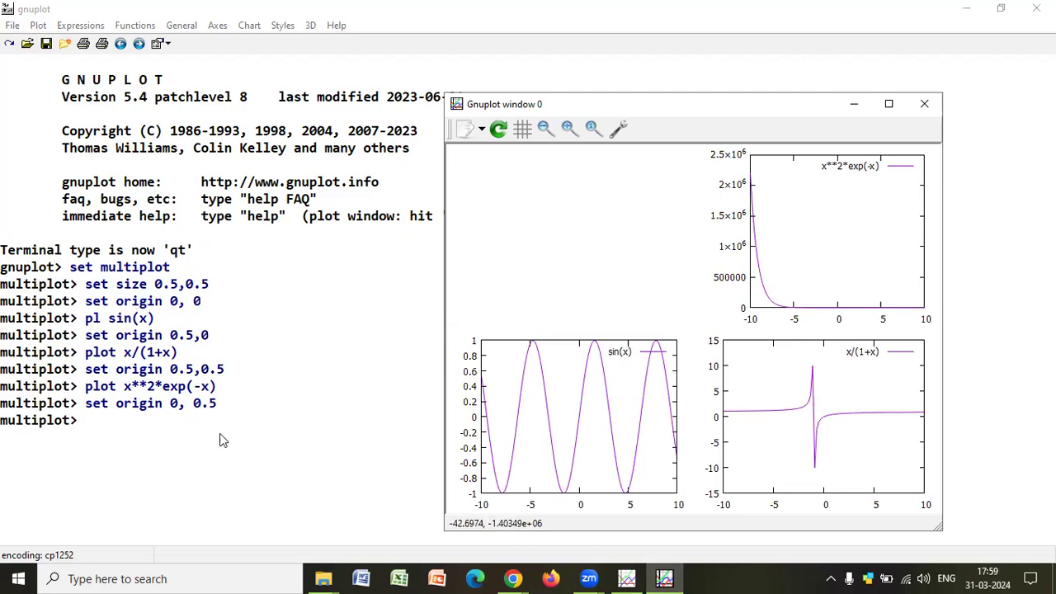
pyautogui.click(105, 425)
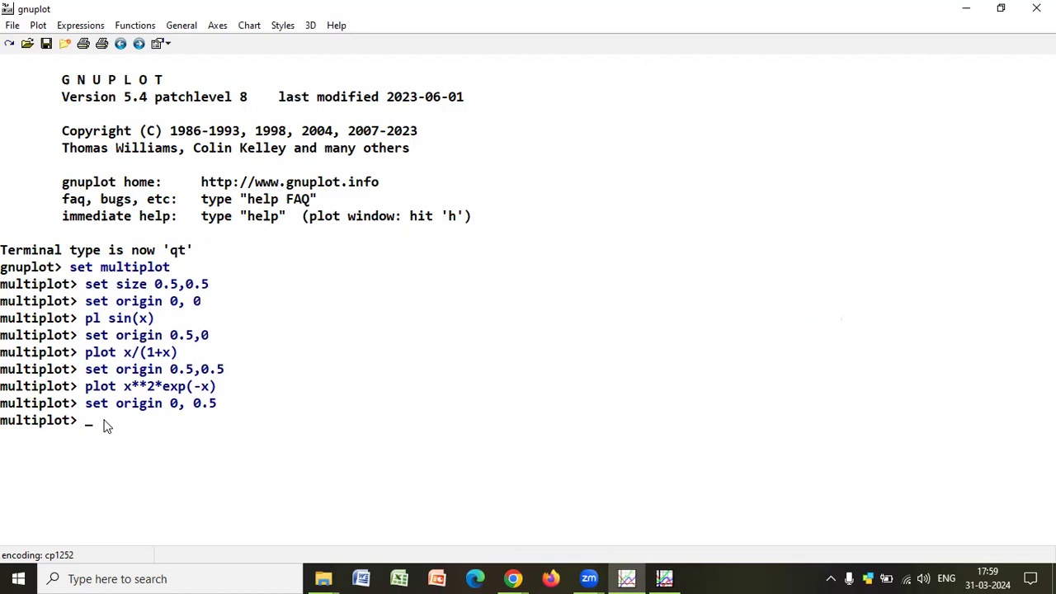
pyautogui.write('pl x**2')
pyautogui.press('Return')
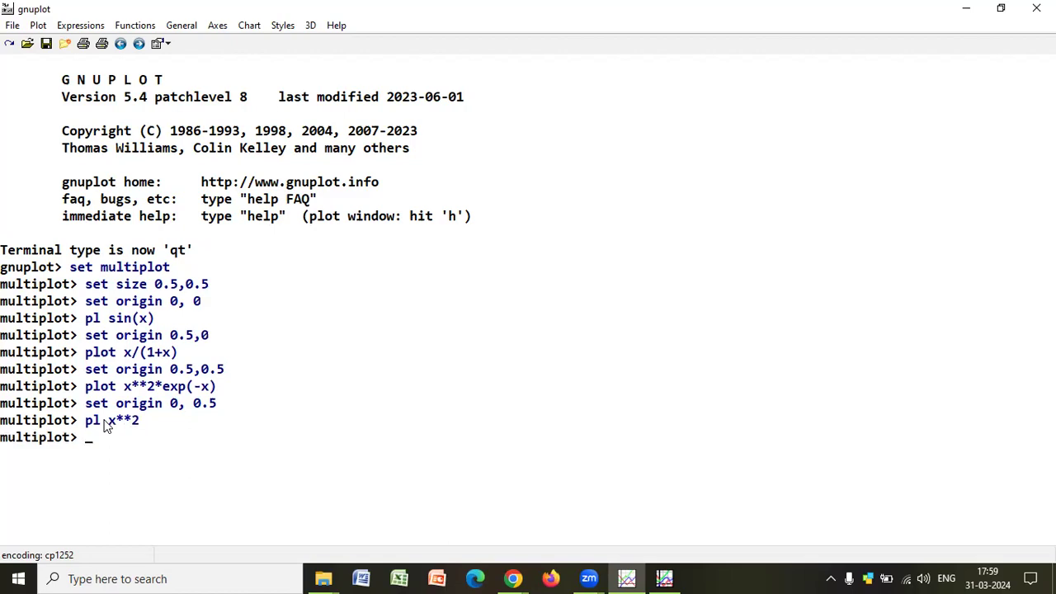
# Step: Bring up the Gnuplot window 0 showing the completed four-panel grid
pyautogui.click(665, 577)
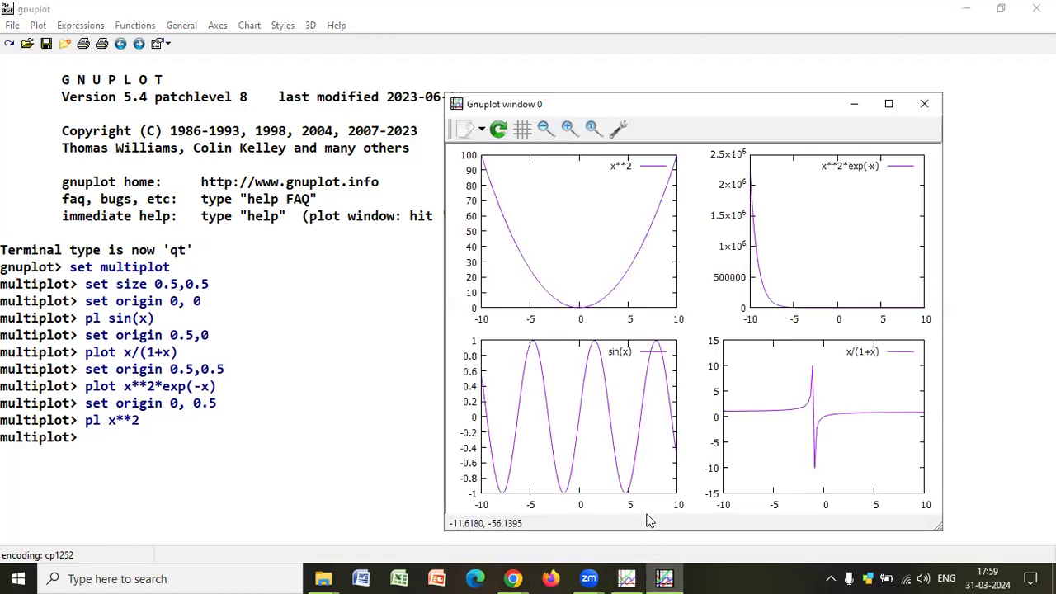